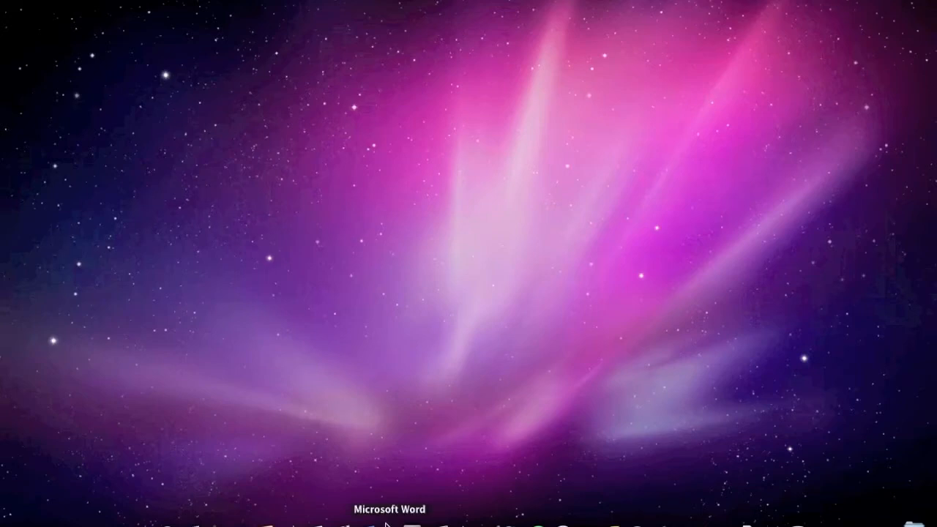
Step: Restore the minimized Word window with the TEST DOCUMENT… page from the Dock
click(390, 523)
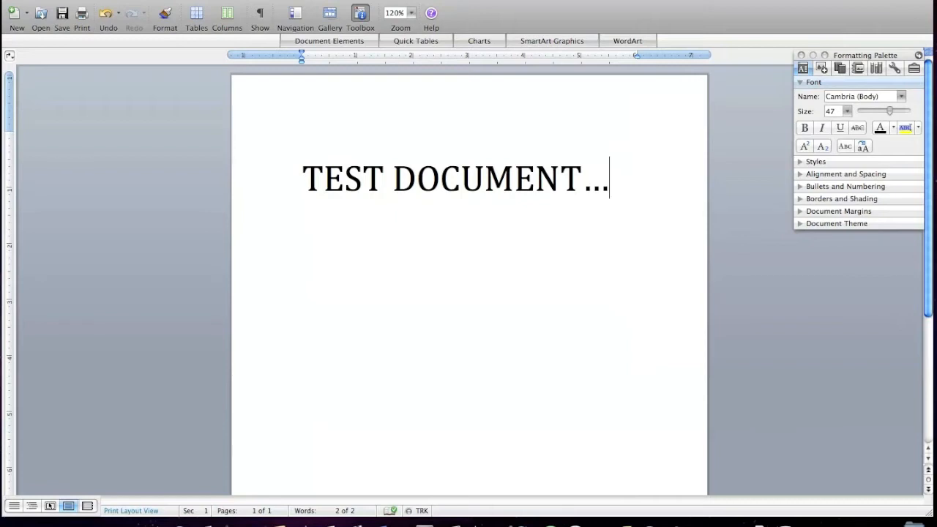
Step: Select the whole TEST DOCUMENT… heading and switch its font from Cambria to Arial
drag(301, 178, 616, 179)
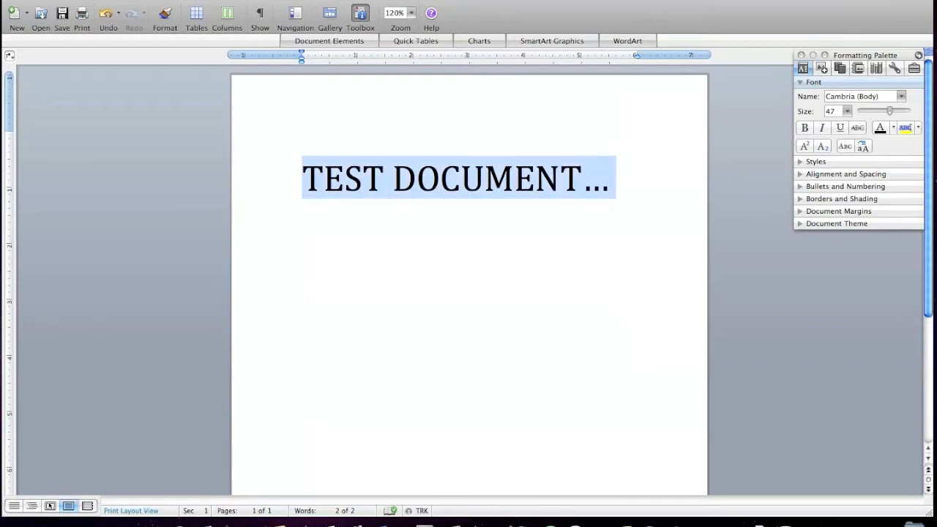
click(853, 96)
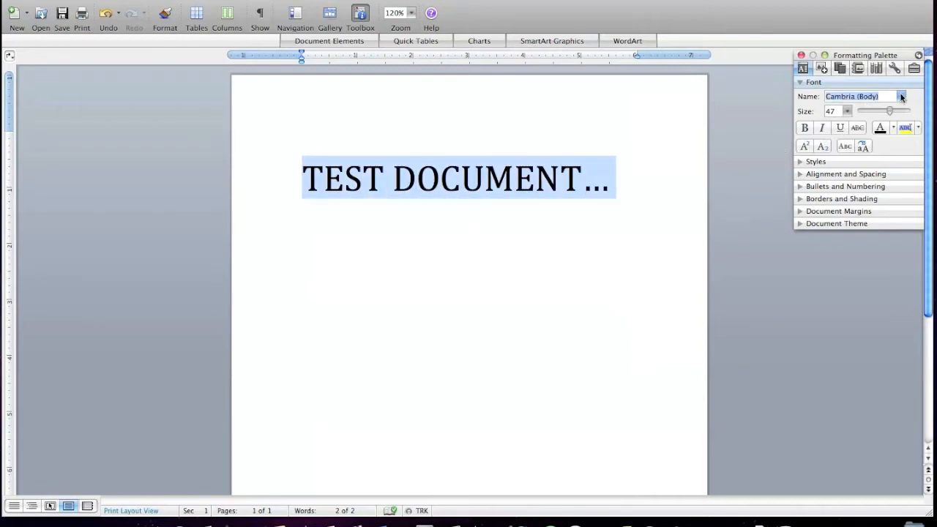
key(BackSpace)
click(901, 97)
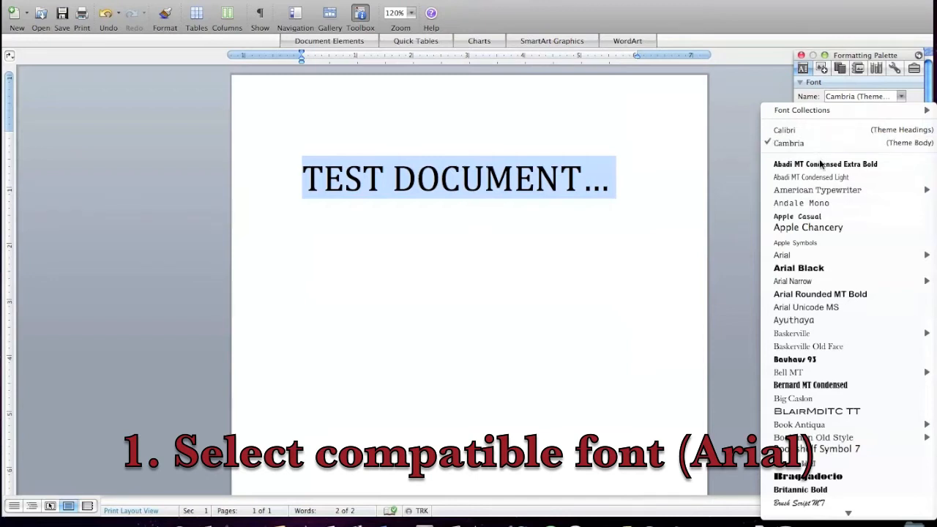
mouse_move(842, 254)
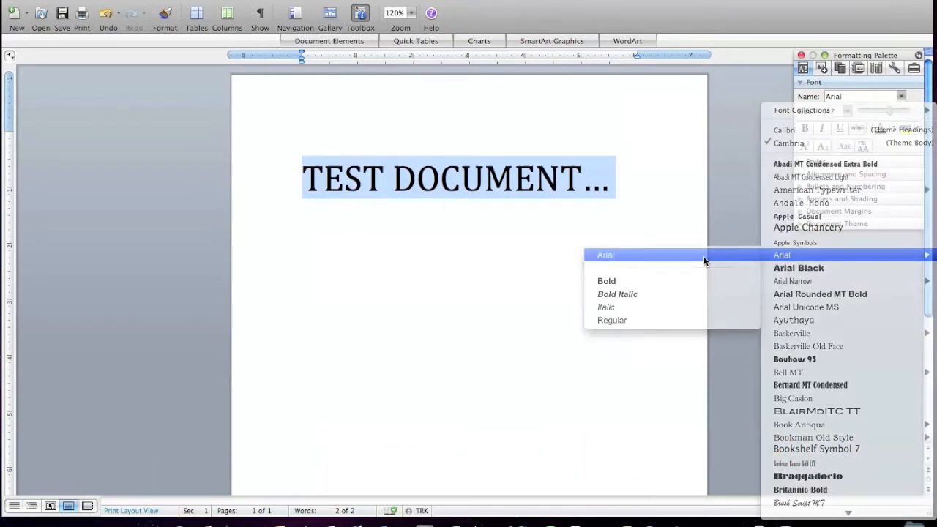
click(704, 256)
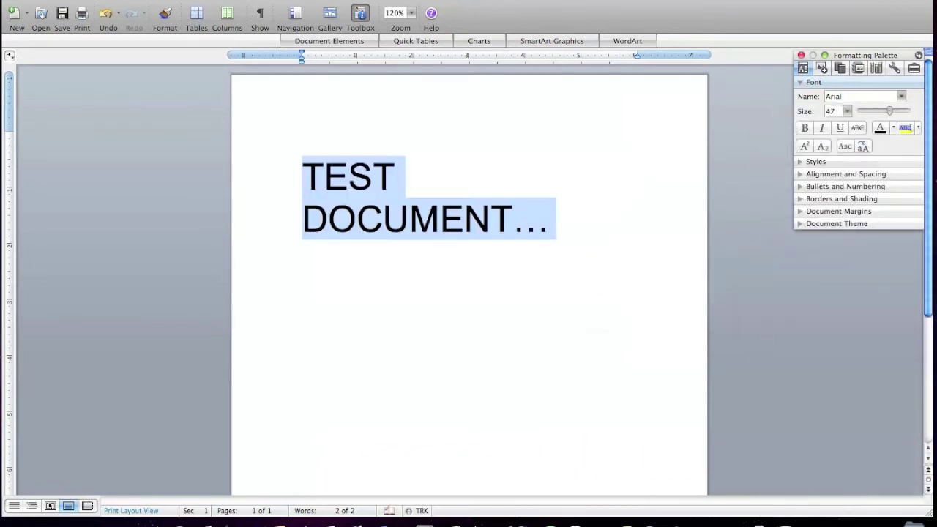
click(417, 147)
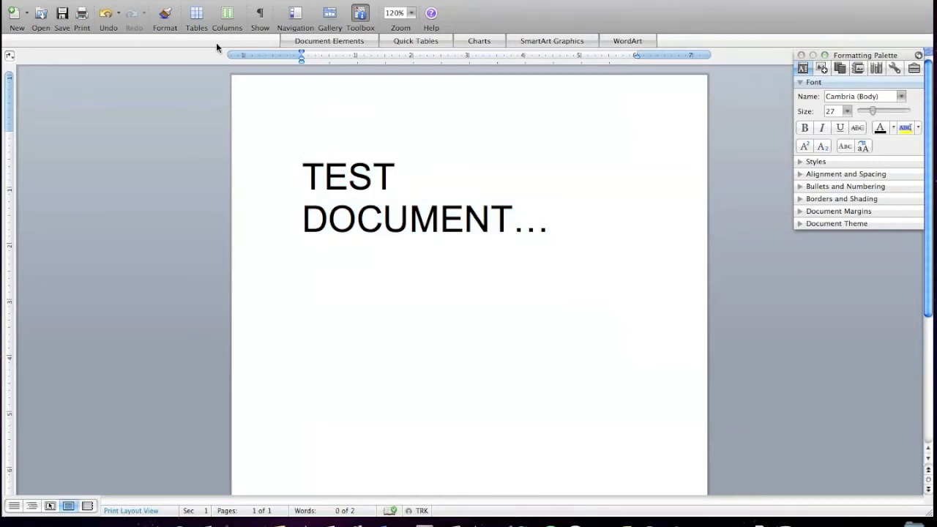
click(74, 1)
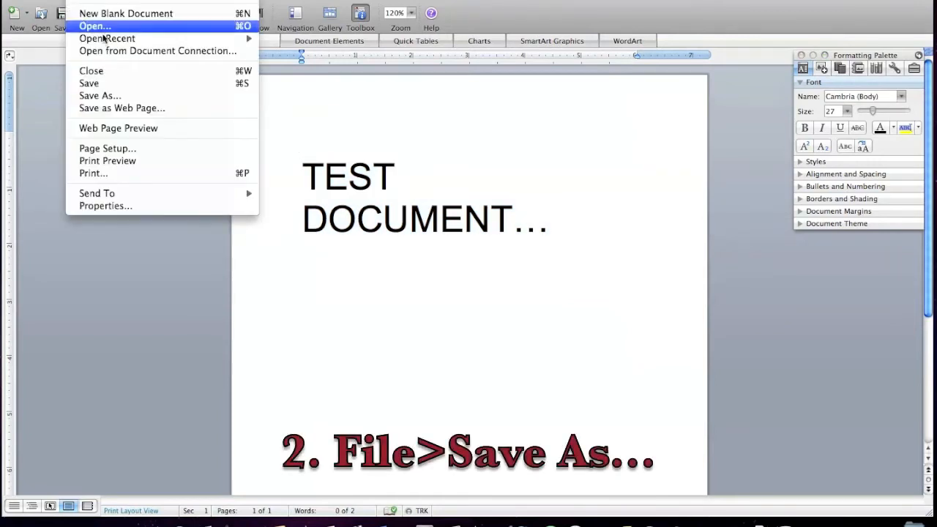
Step: Start Save As… for the document and pick the Desktop as destination
click(100, 95)
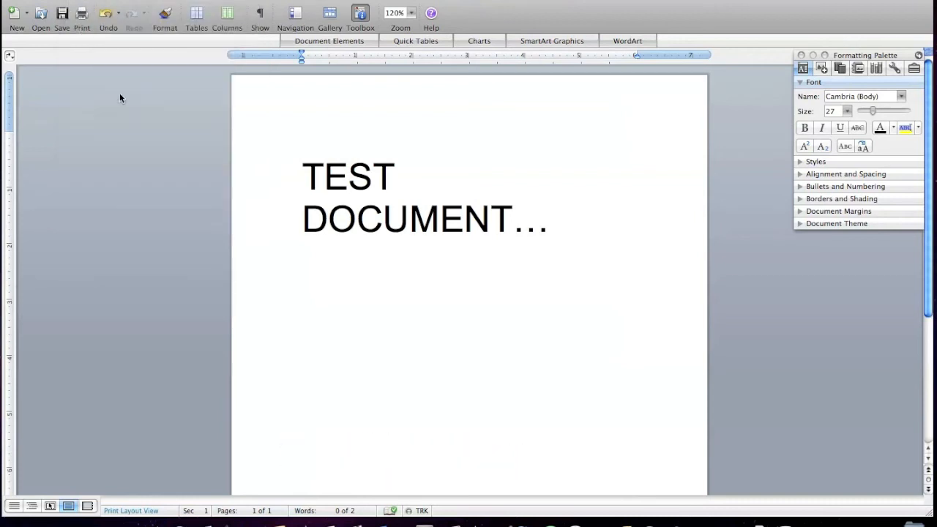
click(308, 163)
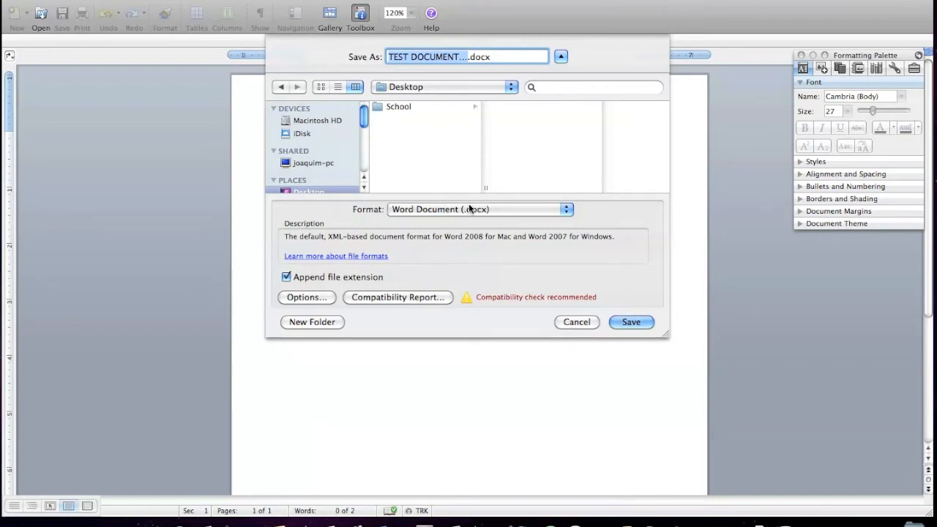
Step: Choose the Word 97-2004 Document (.doc) format and save TEST DOCUMENT….doc to the Desktop
click(469, 210)
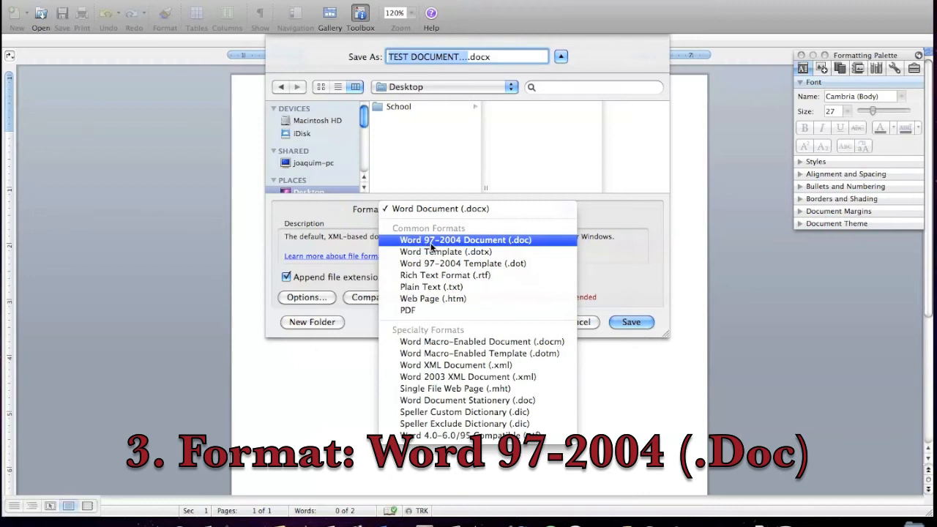
click(520, 242)
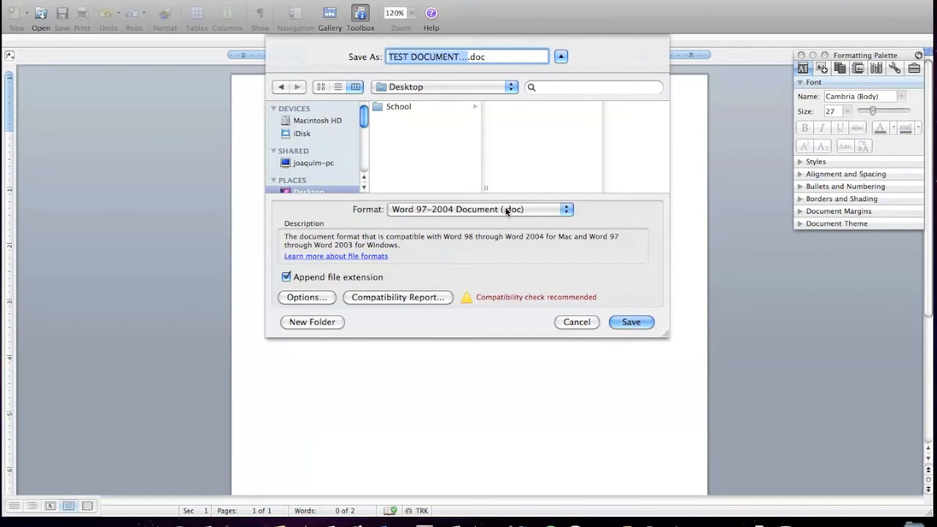
click(623, 322)
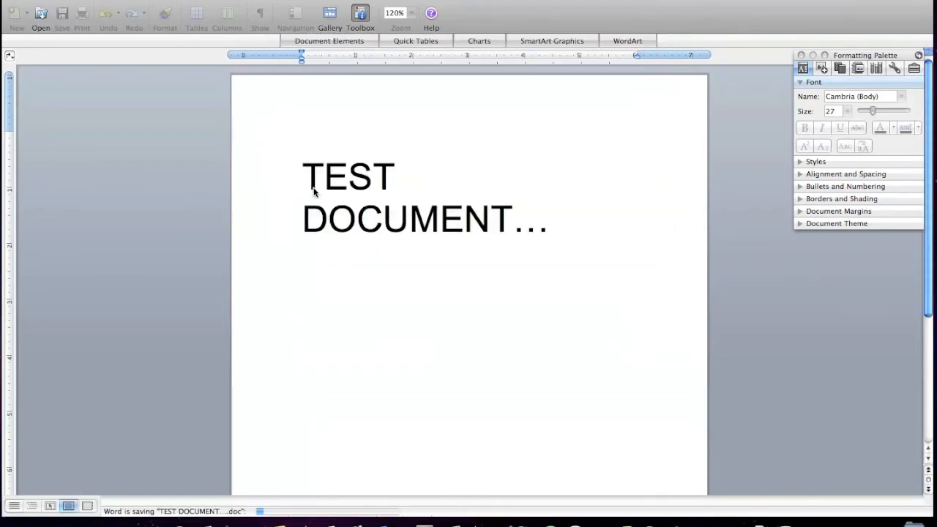